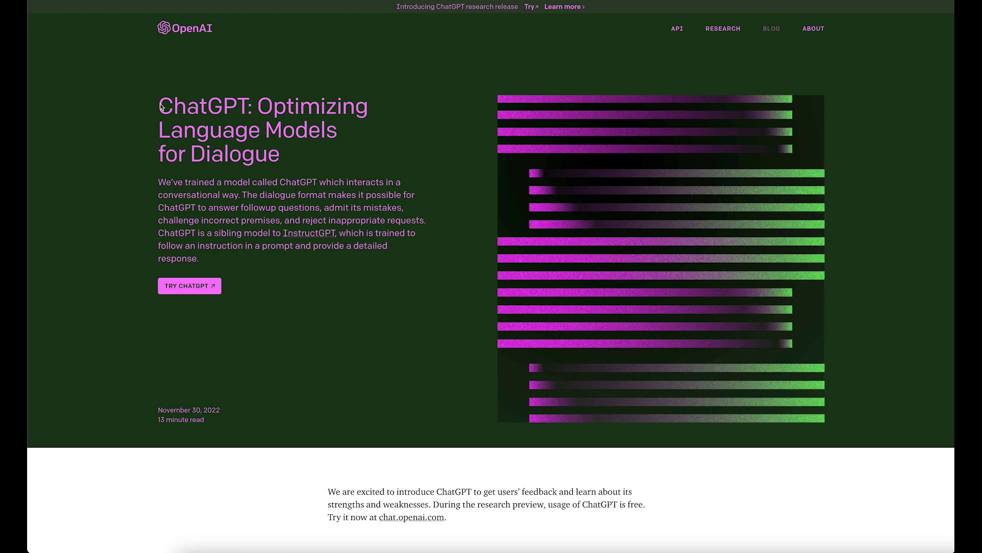
Step: Look over the ChatGPT page, scrolling and briefly selecting the ChatGPT heading text
{"action": "left_click_drag", "start_coordinate": [249, 104], "coordinate": [151, 104]}
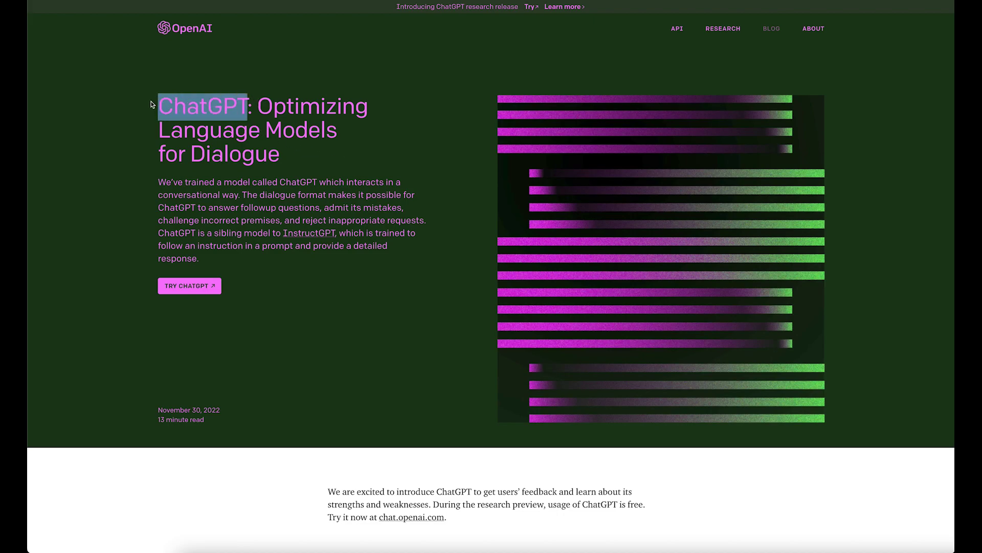
{"action": "left_click", "coordinate": [365, 104]}
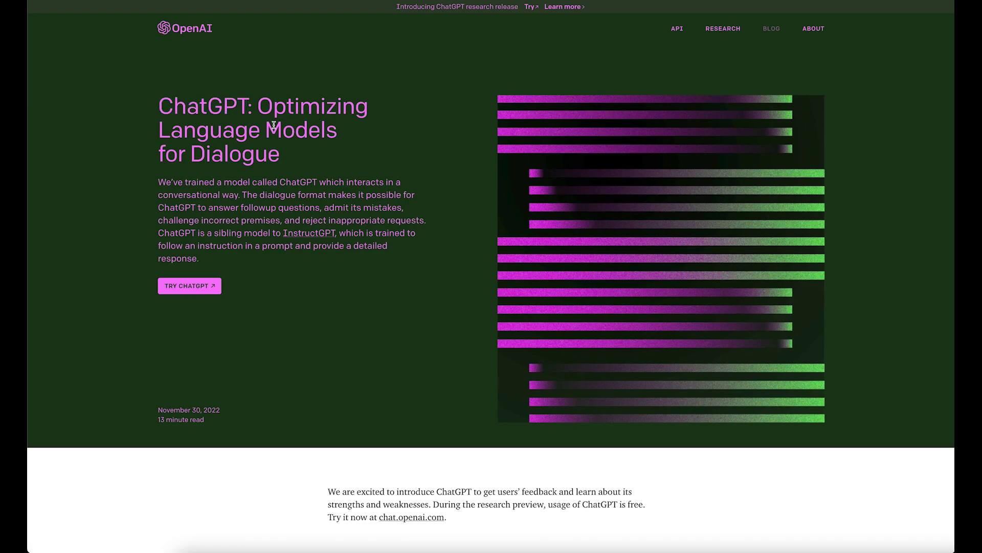
{"action": "scroll", "coordinate": [285, 164], "scroll_direction": "down", "scroll_amount": 5}
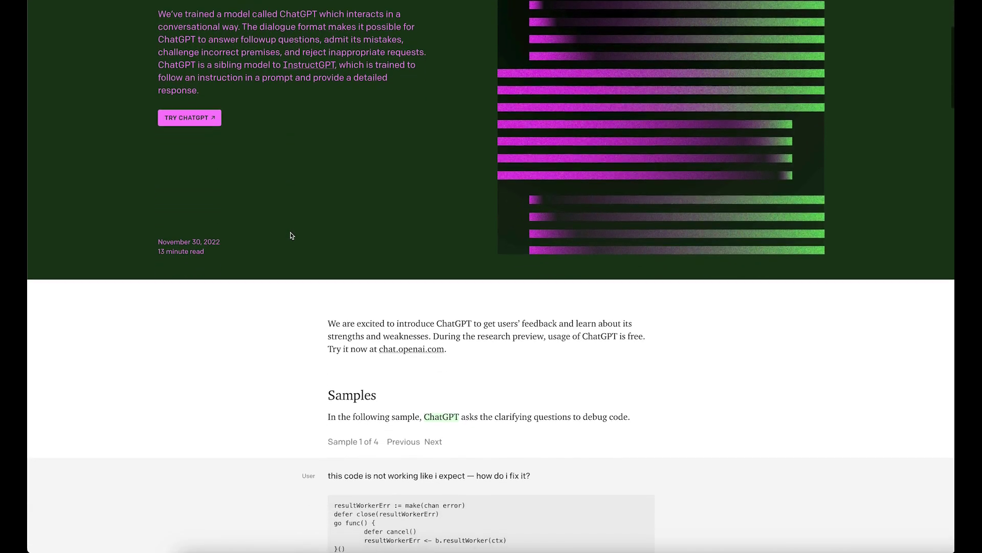
{"action": "scroll", "coordinate": [289, 237], "scroll_direction": "down", "scroll_amount": 12}
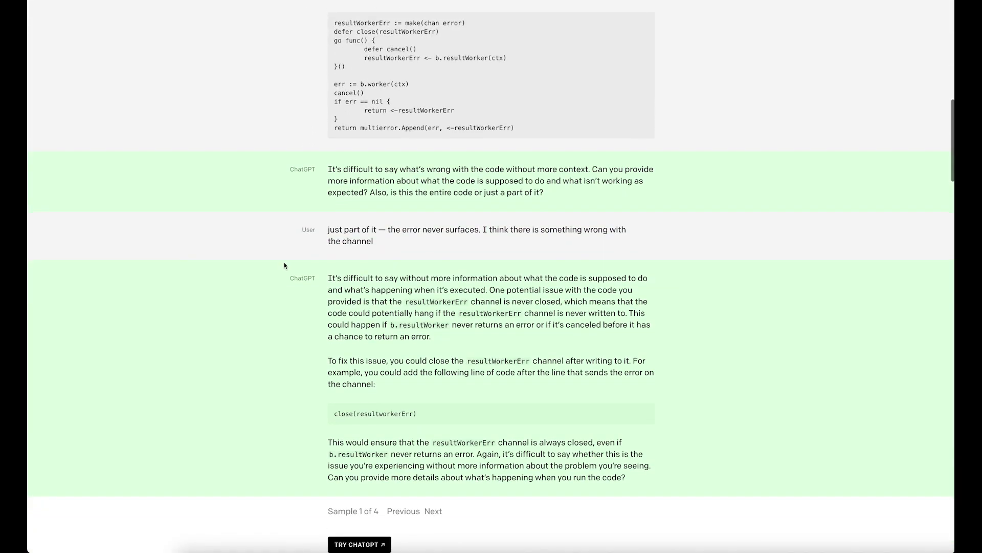
{"action": "scroll", "coordinate": [283, 264], "scroll_direction": "down", "scroll_amount": 20}
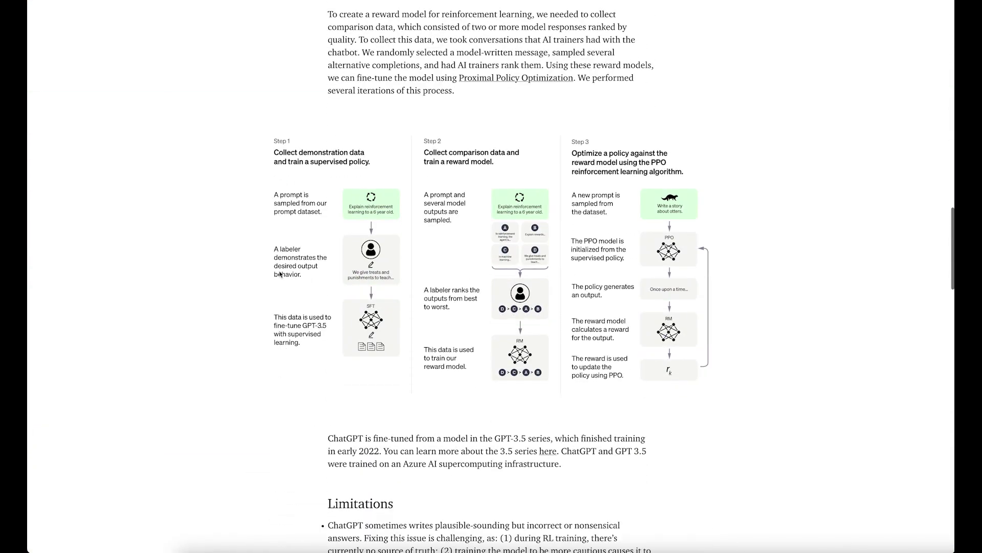
{"action": "scroll", "coordinate": [280, 274], "scroll_direction": "down", "scroll_amount": 3}
{"action": "scroll", "coordinate": [263, 292], "scroll_direction": "down", "scroll_amount": 4}
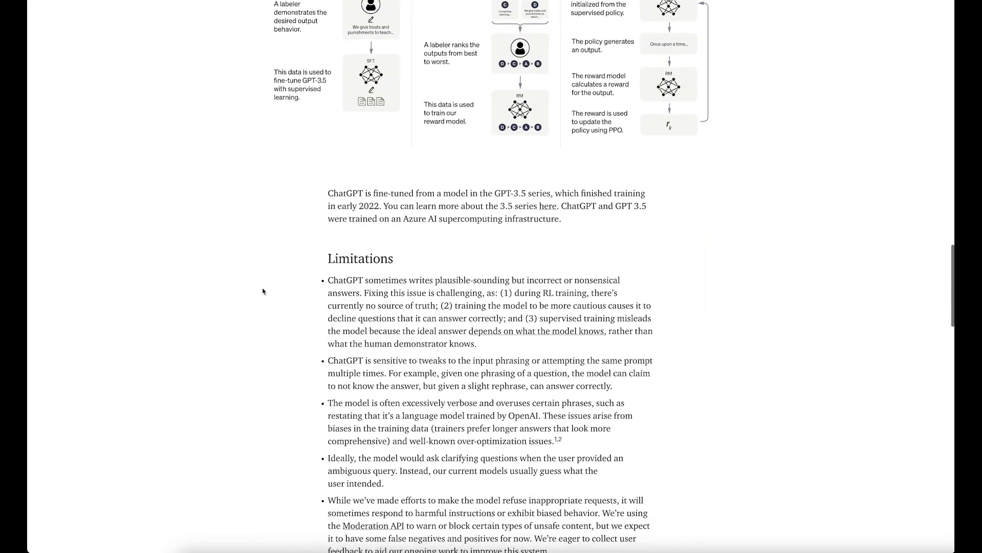
{"action": "scroll", "coordinate": [263, 292], "scroll_direction": "down", "scroll_amount": 16}
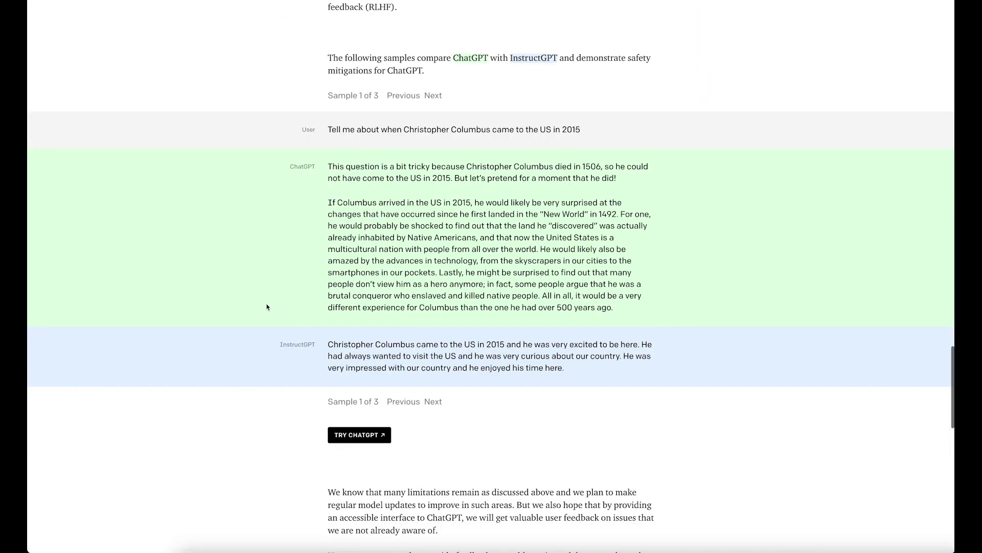
{"action": "scroll", "coordinate": [267, 307], "scroll_direction": "down", "scroll_amount": 7}
{"action": "scroll", "coordinate": [267, 308], "scroll_direction": "up", "scroll_amount": 20}
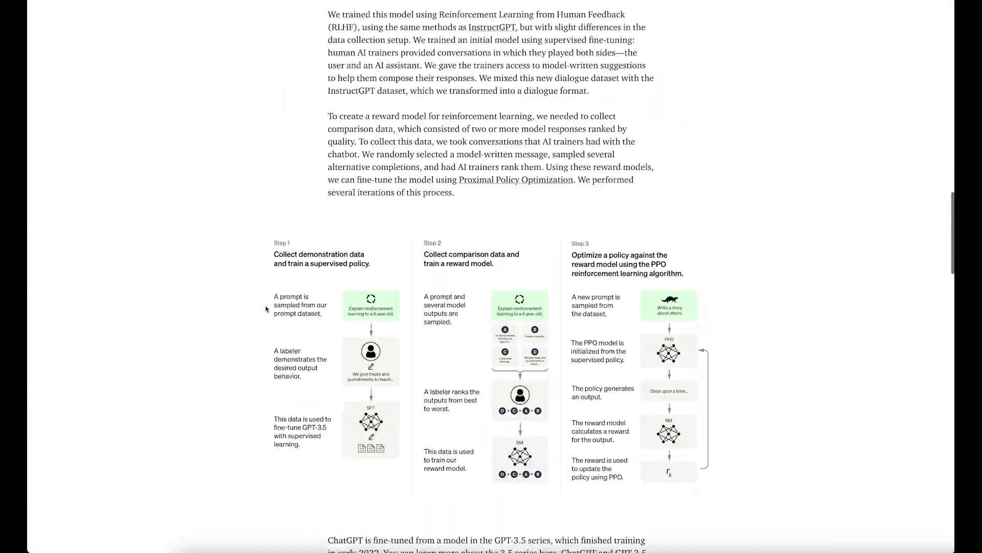
{"action": "scroll", "coordinate": [266, 309], "scroll_direction": "up", "scroll_amount": 20}
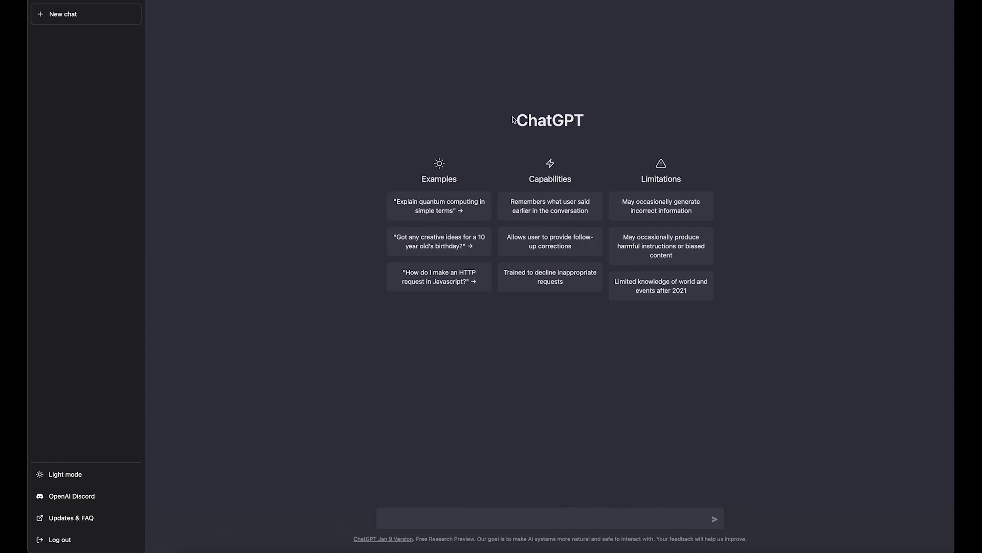
{"action": "left_click_drag", "start_coordinate": [512, 121], "coordinate": [616, 120]}
{"action": "left_click", "coordinate": [572, 119]}
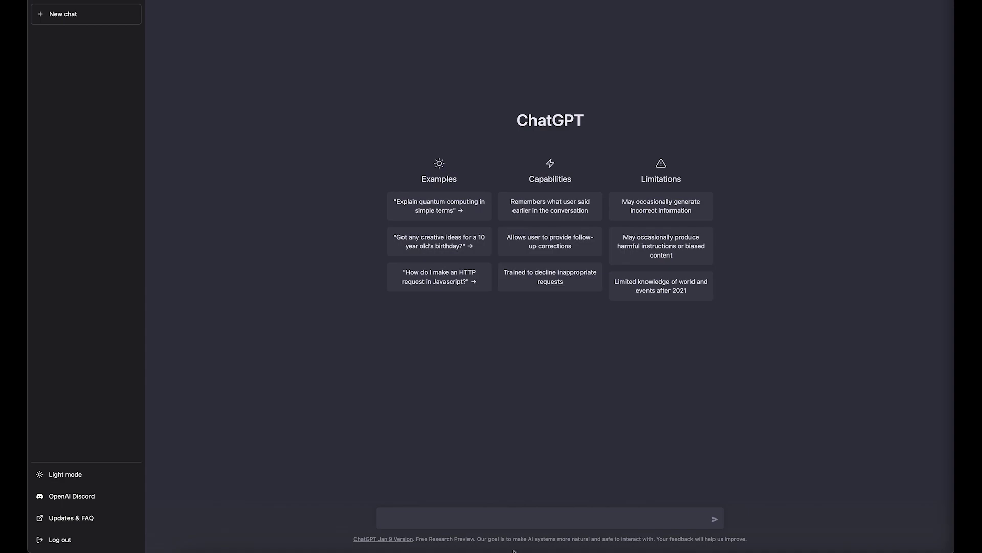
Step: Send the pasted prompt asking for an original online learning app user story, with the stray 'a' removed
{"action": "left_click", "coordinate": [530, 520]}
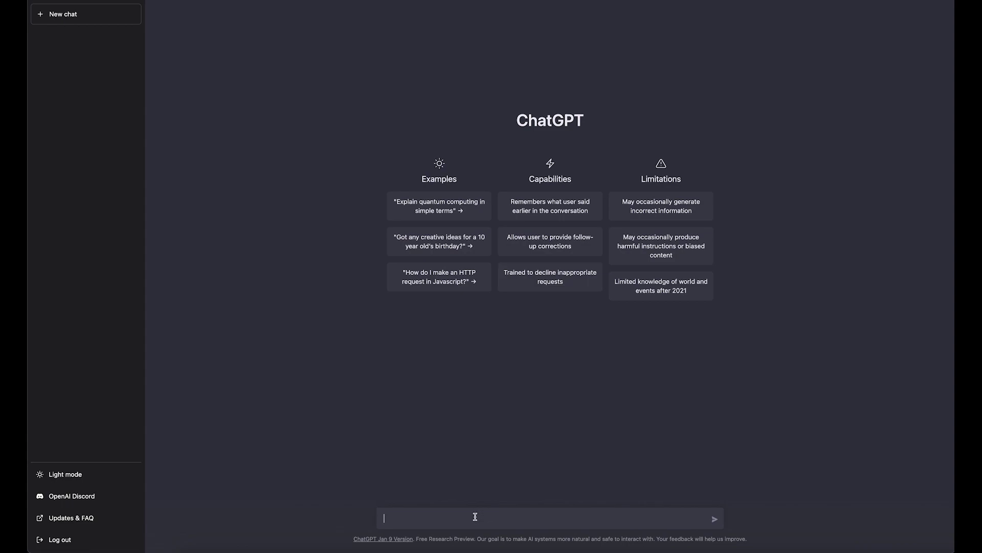
{"action": "type", "text": "Create original a user story for online learning app?"}
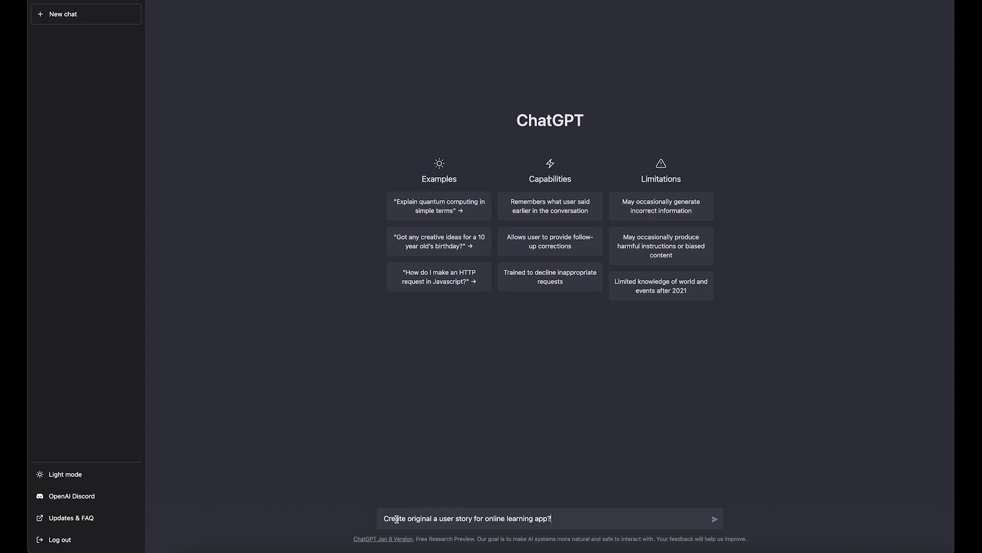
{"action": "double_click", "coordinate": [436, 519]}
{"action": "key", "text": "BackSpace"}
{"action": "left_click", "coordinate": [715, 519]}
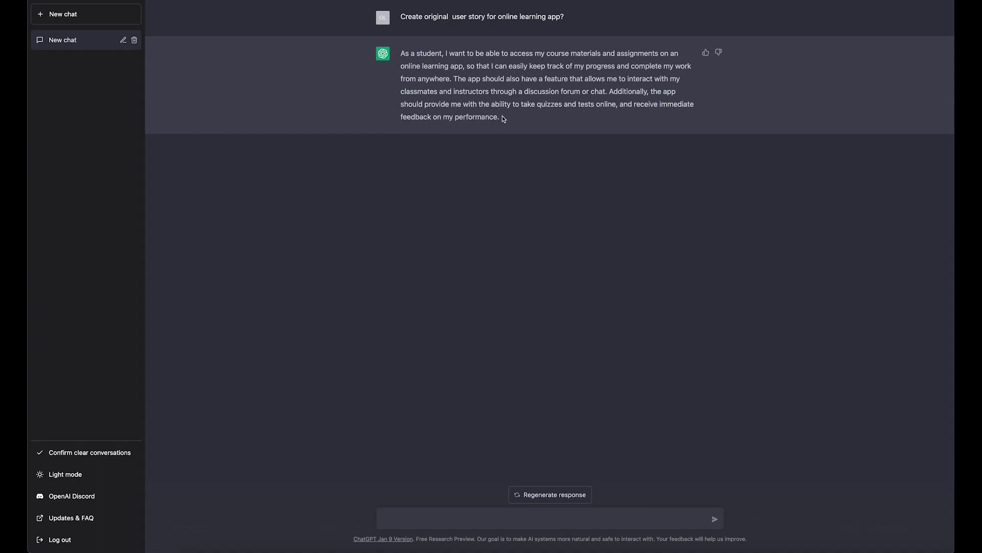
{"action": "left_click_drag", "start_coordinate": [403, 55], "coordinate": [515, 113]}
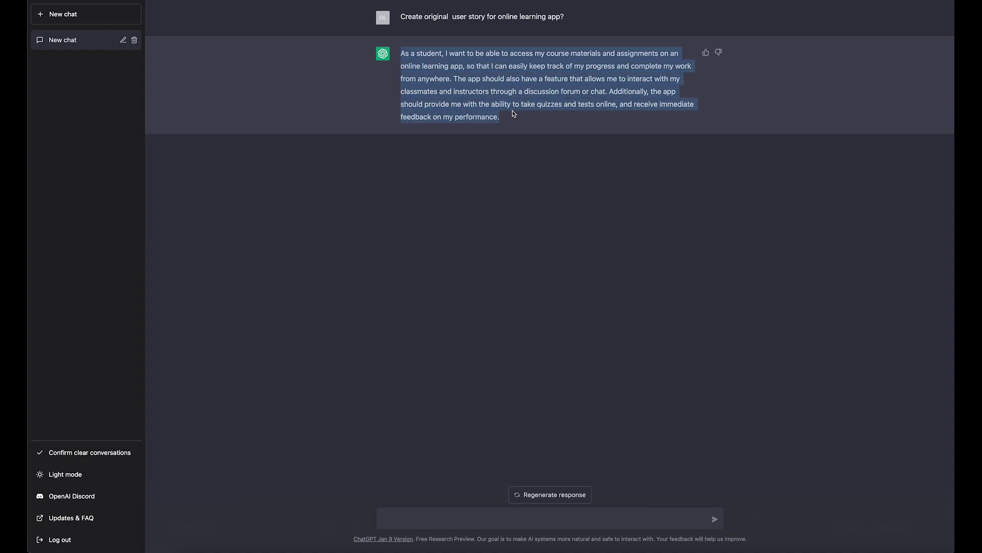
{"action": "left_click", "coordinate": [505, 122]}
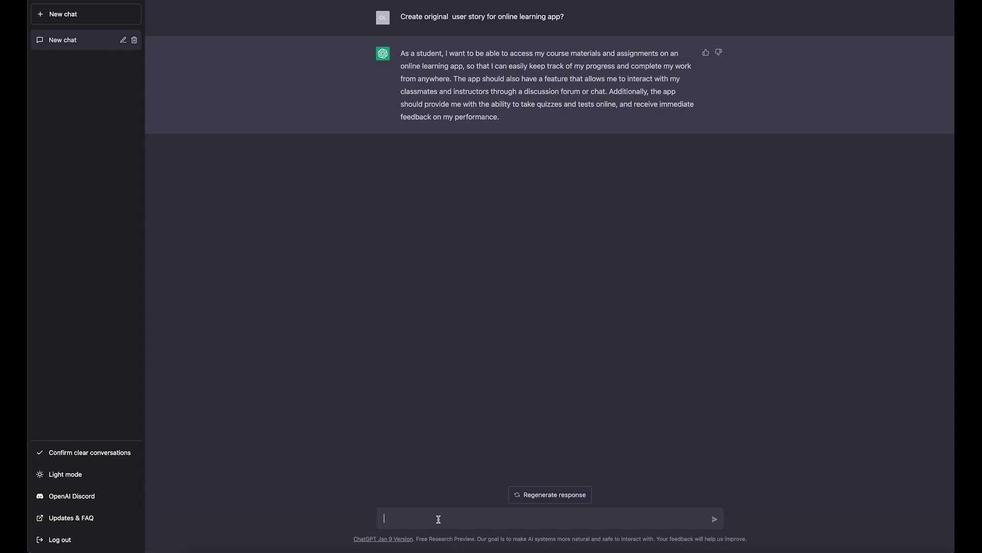
Step: Send 'Create a list of UI deliverables for online learning platform' and get a 12-item list
{"action": "type", "text": "Create a list of UI deliverables for online learning platform"}
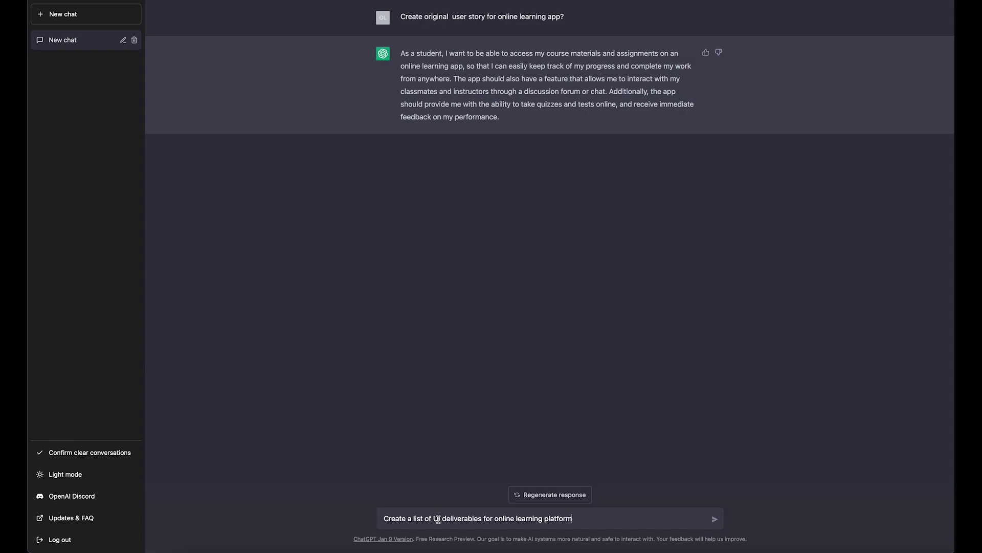
{"action": "key", "text": "Return"}
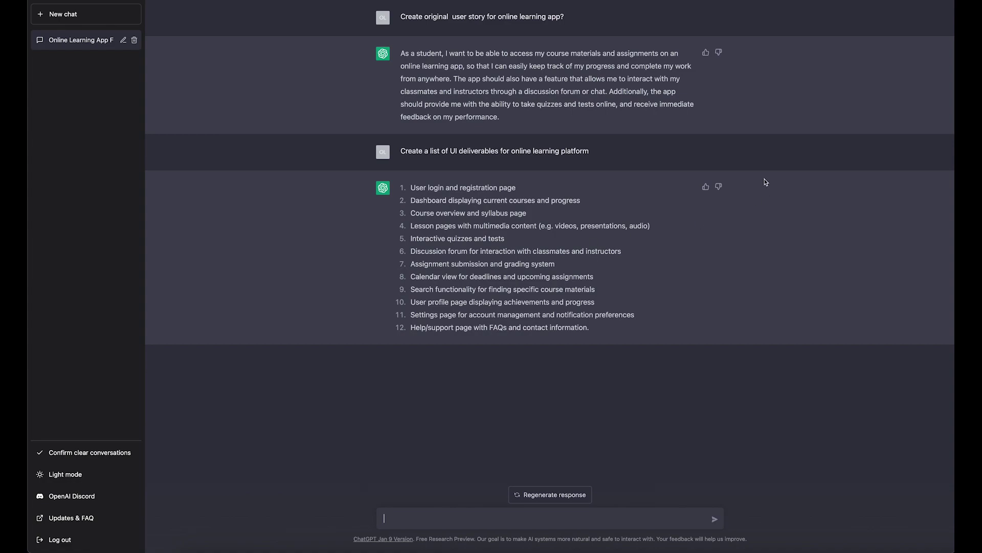
{"action": "mouse_move", "coordinate": [704, 152]}
Step: Edit the deliverables prompt, replacing 'online learning platform' with 'developers', and resubmit it
{"action": "left_click", "coordinate": [706, 151]}
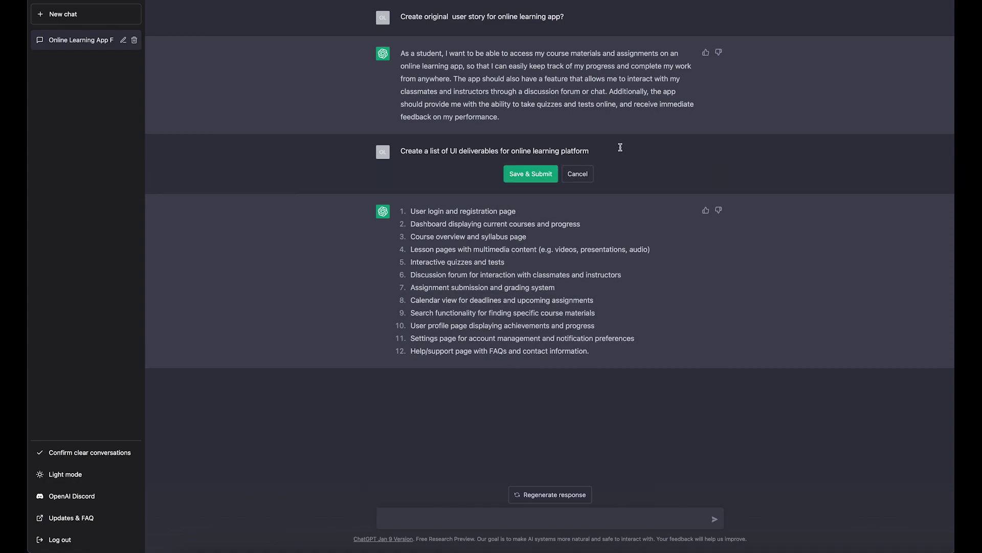
{"action": "left_click_drag", "start_coordinate": [591, 151], "coordinate": [459, 152]}
{"action": "left_click", "coordinate": [459, 151]}
{"action": "left_click_drag", "start_coordinate": [590, 150], "coordinate": [513, 151]}
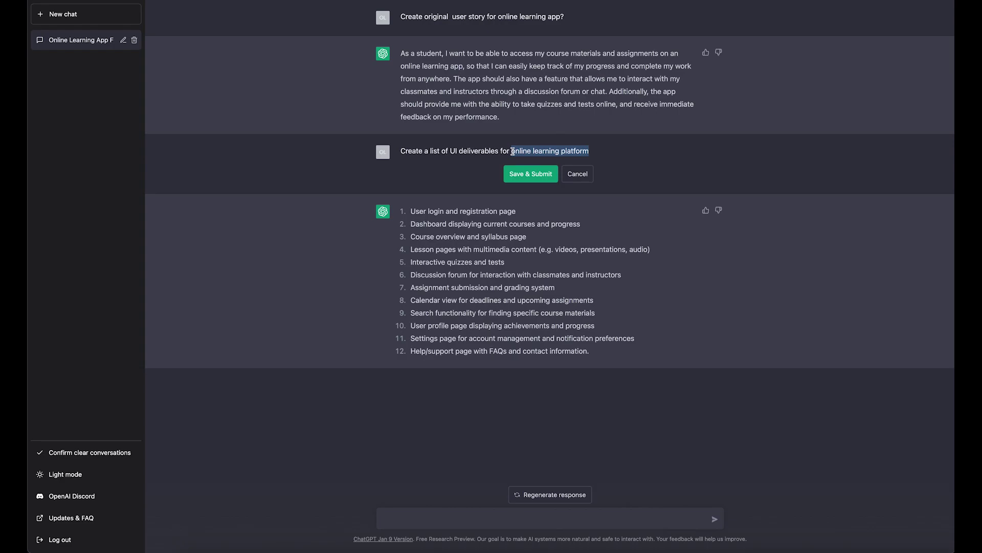
{"action": "key", "text": "BackSpace"}
{"action": "type", "text": "developers"}
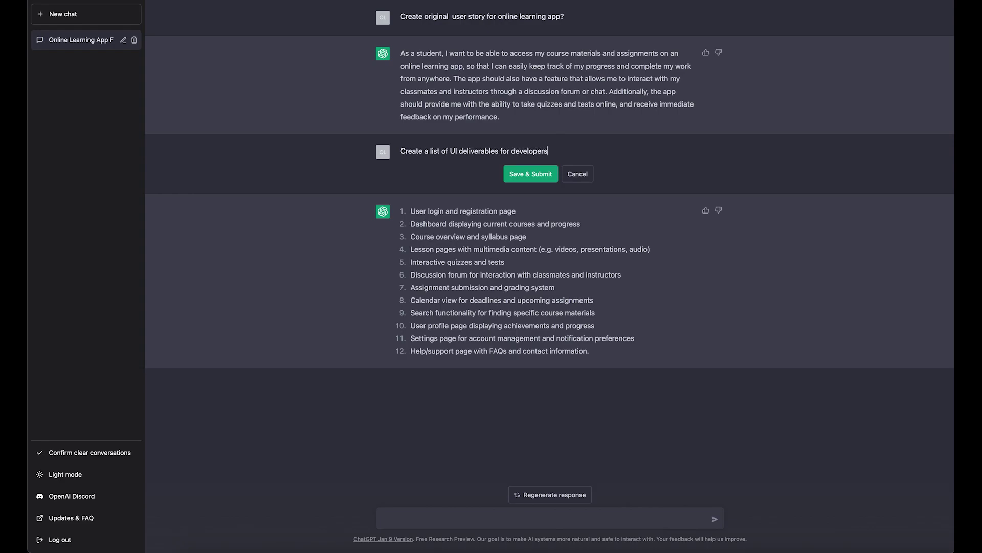
{"action": "left_click", "coordinate": [530, 174]}
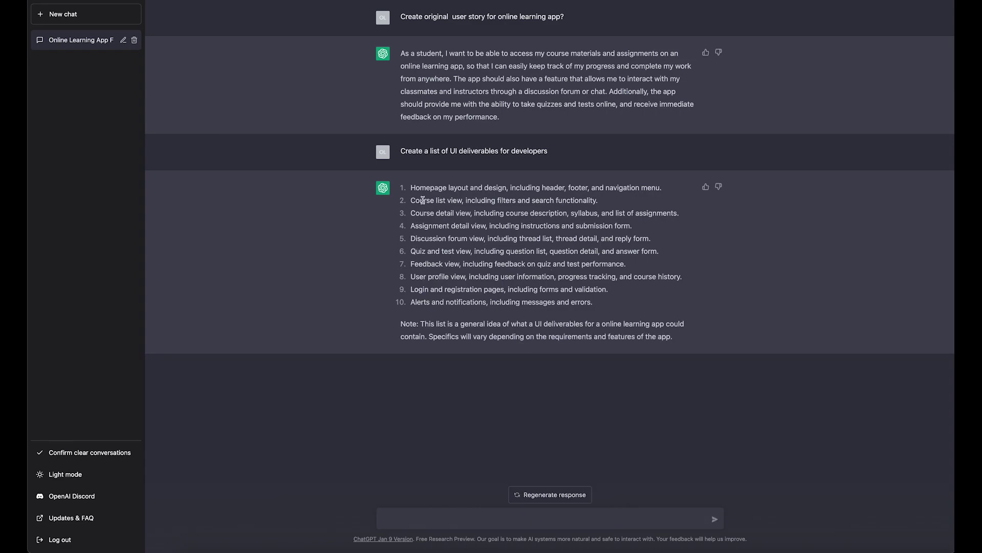
{"action": "left_click_drag", "start_coordinate": [412, 187], "coordinate": [515, 187]}
{"action": "left_click", "coordinate": [528, 188]}
{"action": "left_click_drag", "start_coordinate": [664, 187], "coordinate": [409, 188]}
{"action": "left_click", "coordinate": [417, 202]}
{"action": "left_click_drag", "start_coordinate": [411, 266], "coordinate": [628, 267]}
{"action": "left_click", "coordinate": [627, 267]}
Step: Send the question on starting the online learning design project, with 'how' lowercased, leaving it unedited
{"action": "type", "text": "Design an online learning, How would you start this design project?"}
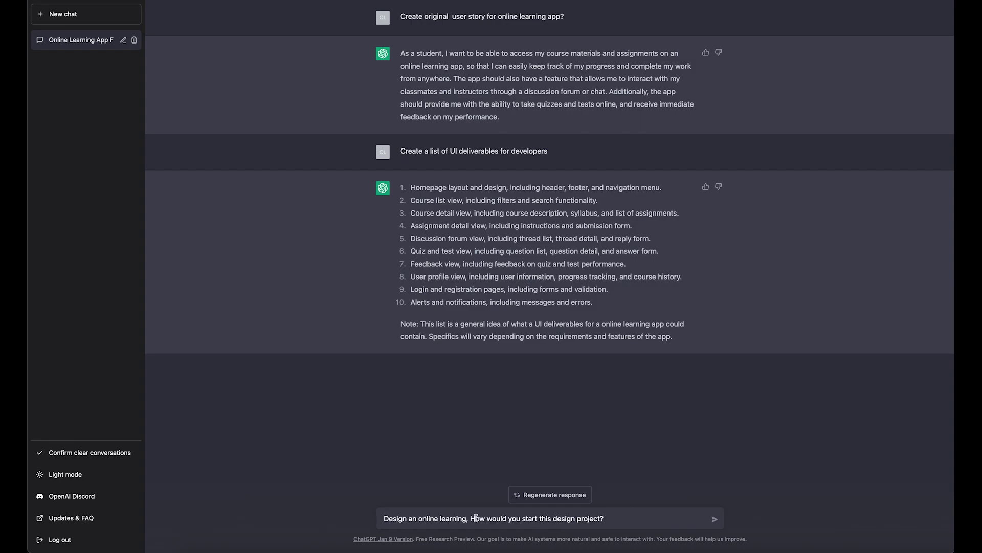
{"action": "type", "text": "h"}
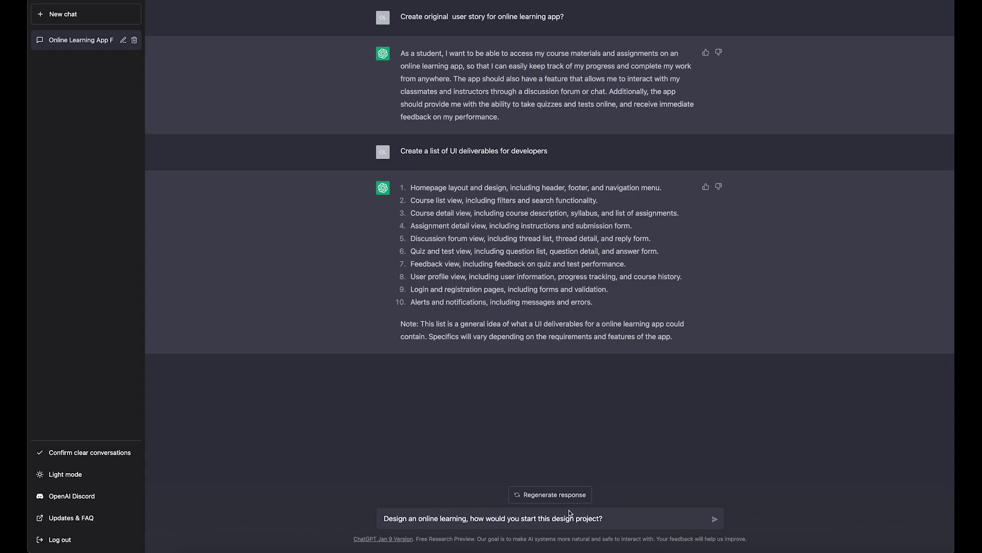
{"action": "left_click", "coordinate": [625, 521]}
{"action": "key", "text": "Return"}
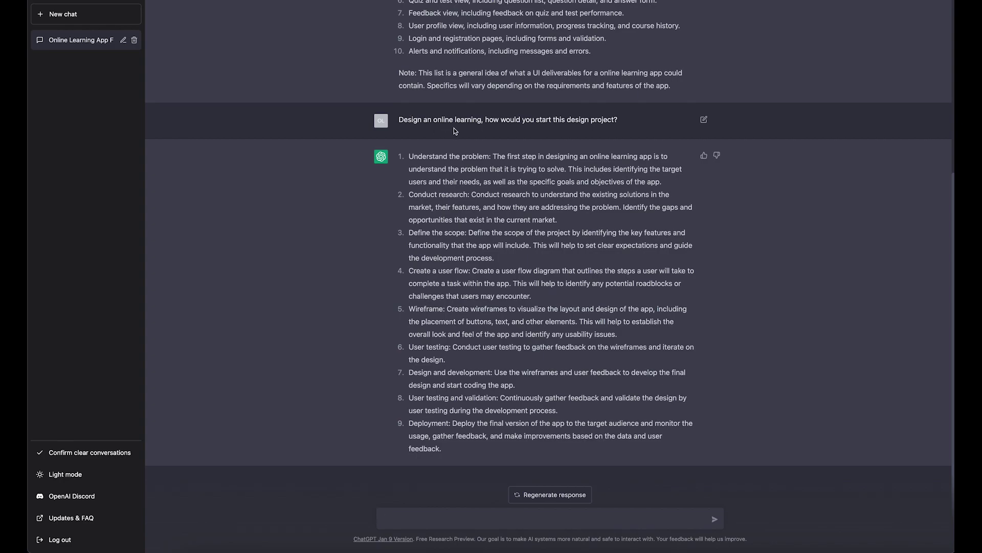
{"action": "left_click", "coordinate": [704, 120]}
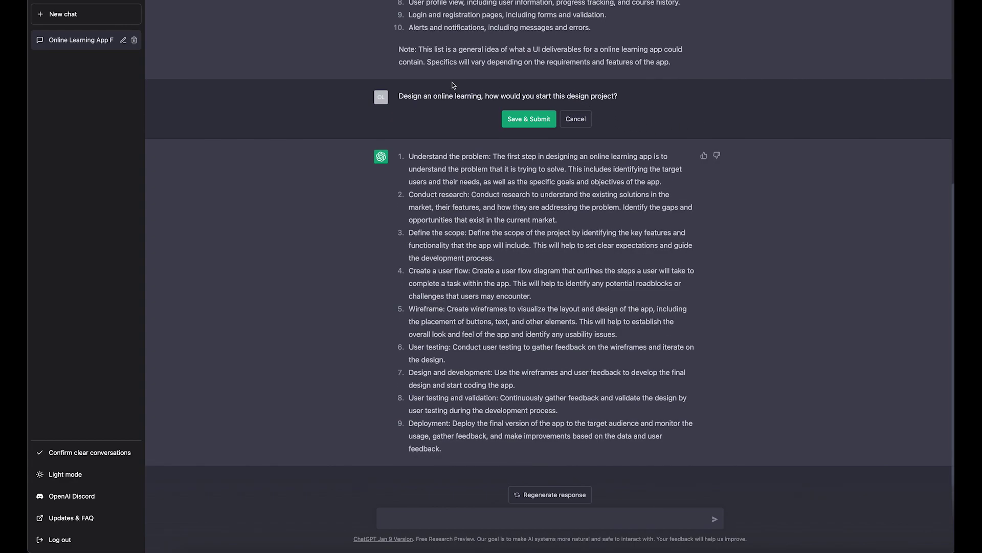
{"action": "left_click", "coordinate": [576, 119]}
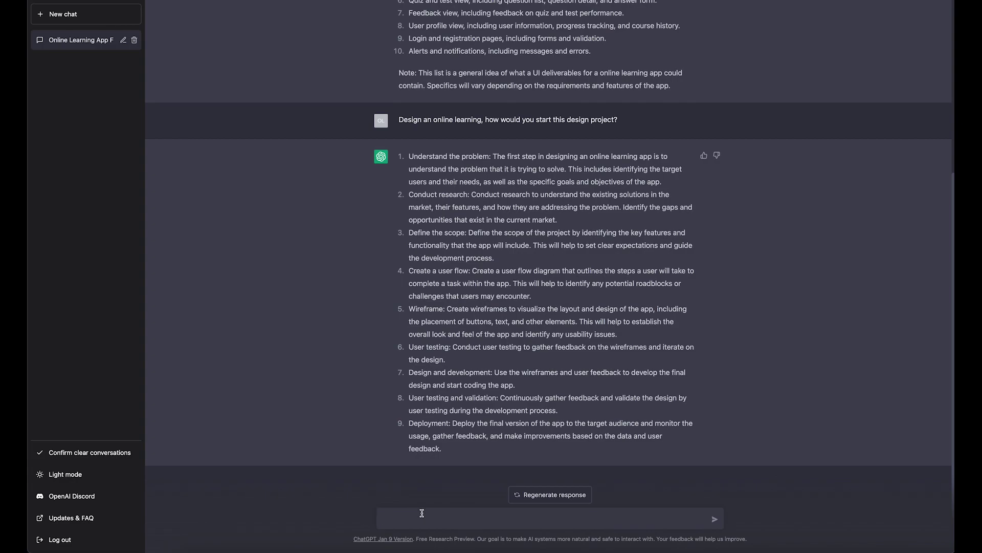
Step: Send the pasted request for an email asking the manager for UI/UX design feedback
{"action": "type", "text": "Create an email that requires feedback UI/UX feedback, from your manager?"}
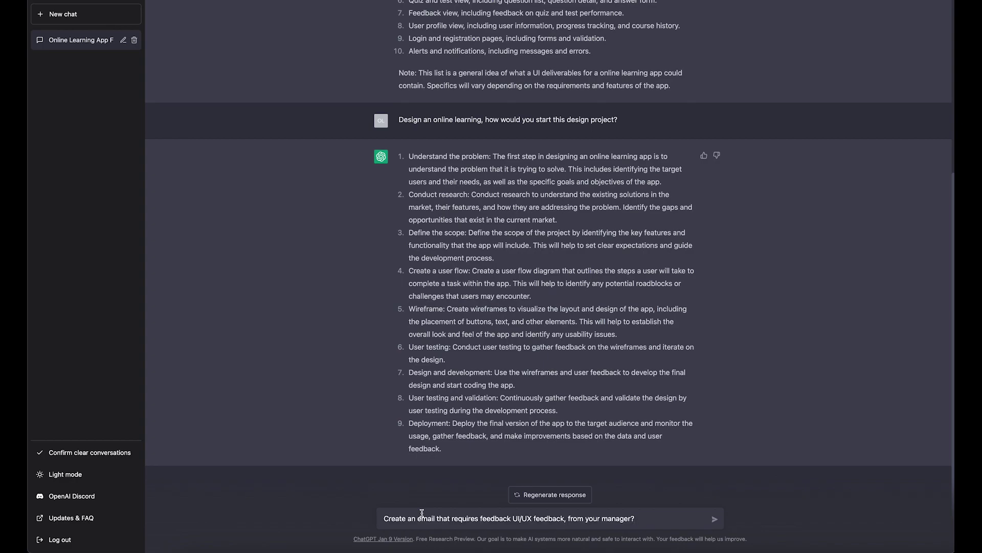
{"action": "key", "text": "Return"}
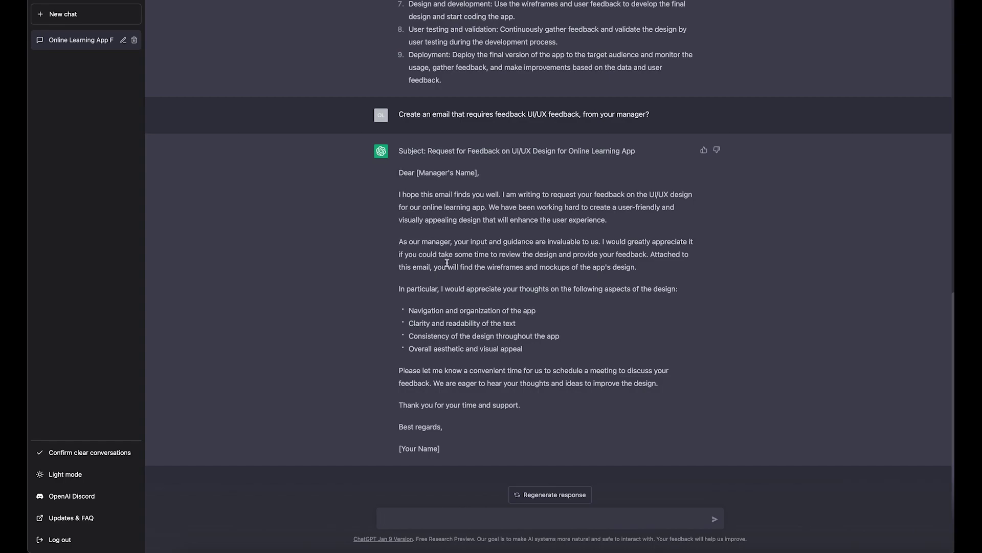
{"action": "left_click_drag", "start_coordinate": [527, 351], "coordinate": [435, 308]}
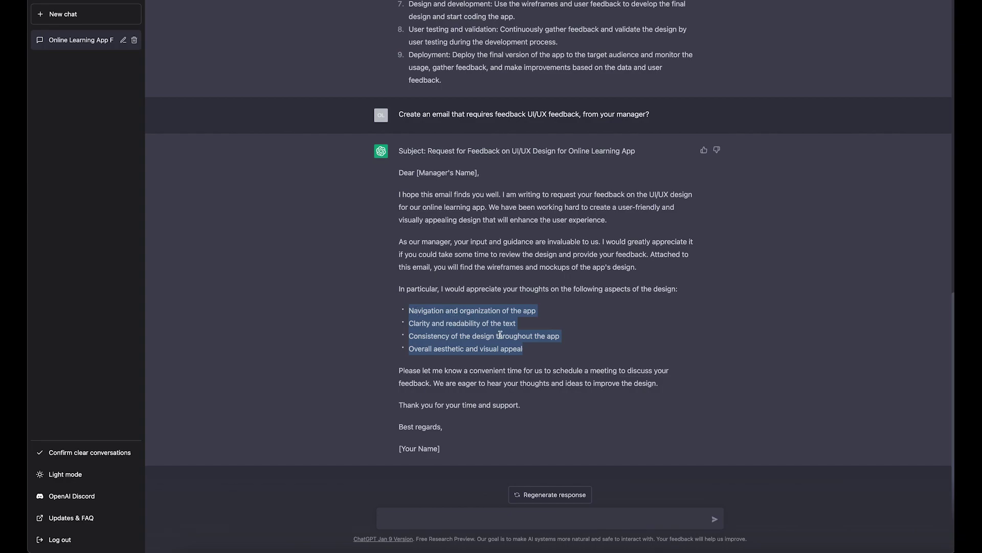
{"action": "left_click", "coordinate": [527, 351]}
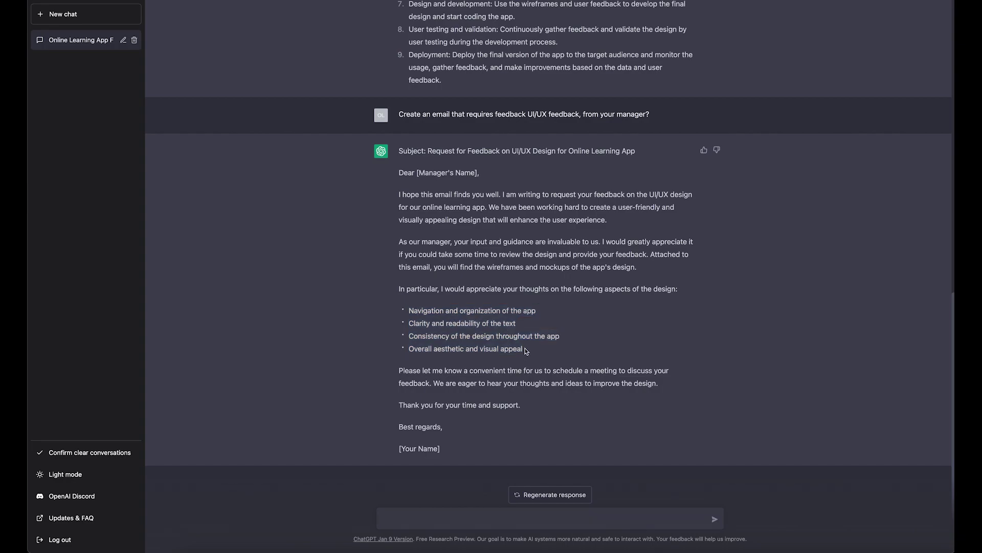
{"action": "left_click_drag", "start_coordinate": [527, 351], "coordinate": [410, 310]}
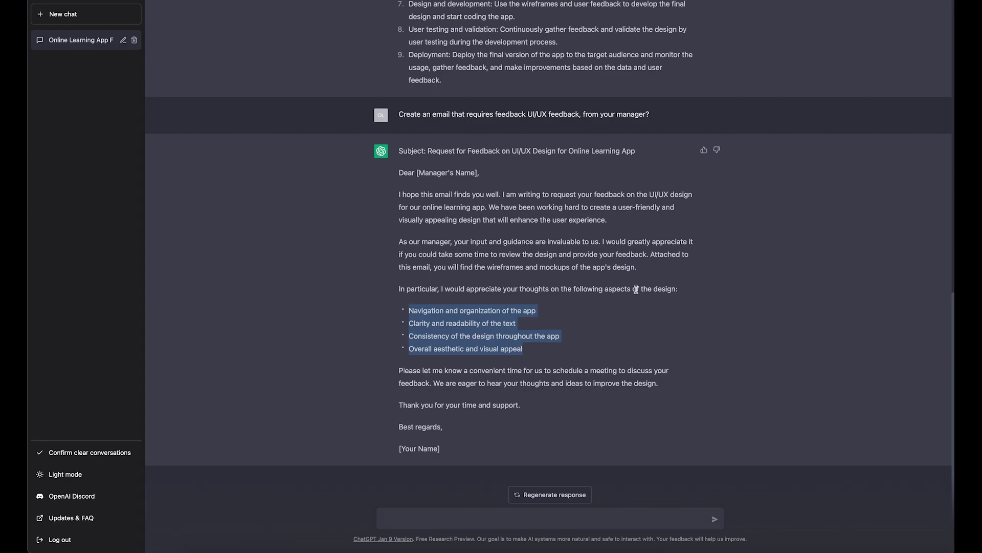
{"action": "left_click", "coordinate": [540, 340]}
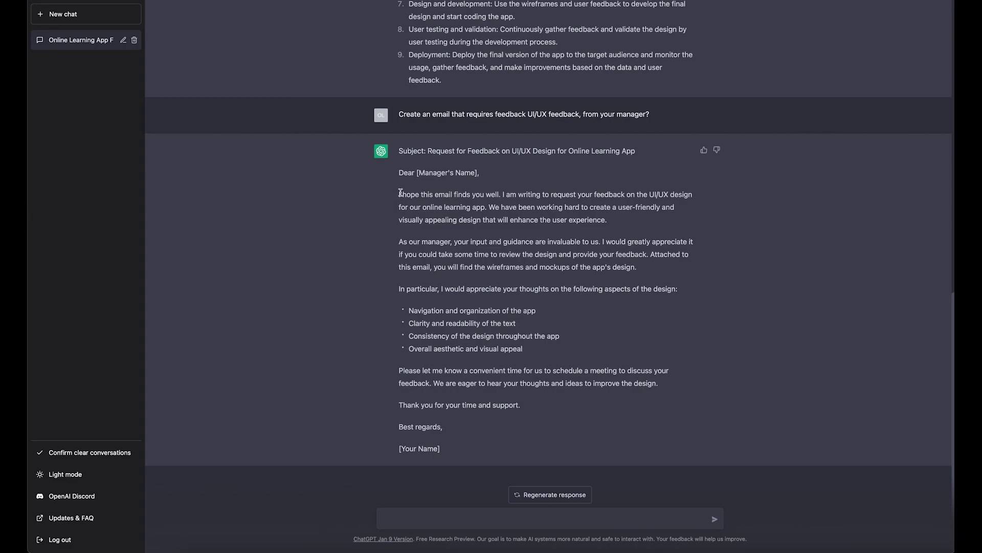
{"action": "left_click_drag", "start_coordinate": [399, 194], "coordinate": [649, 275]}
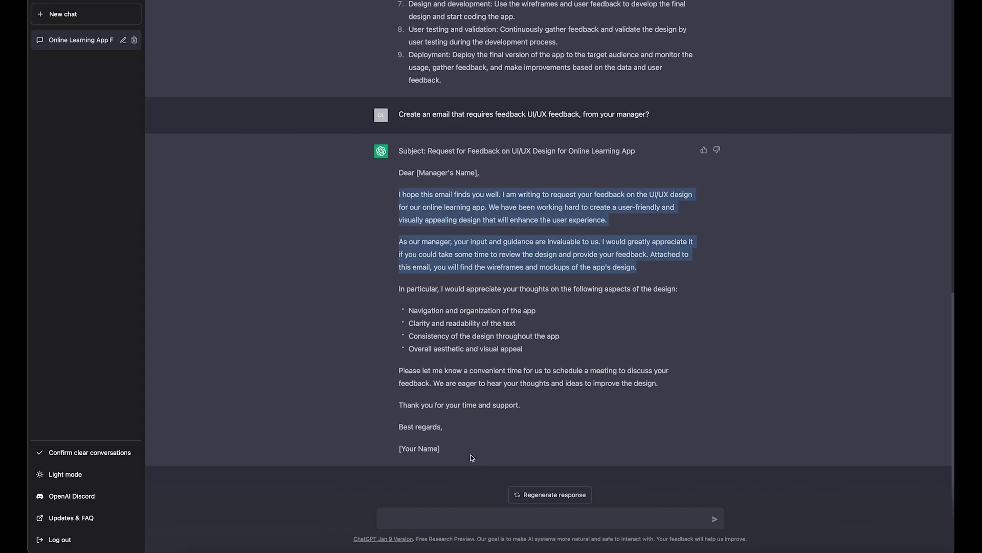
{"action": "triple_click", "coordinate": [379, 374]}
{"action": "left_click", "coordinate": [422, 370]}
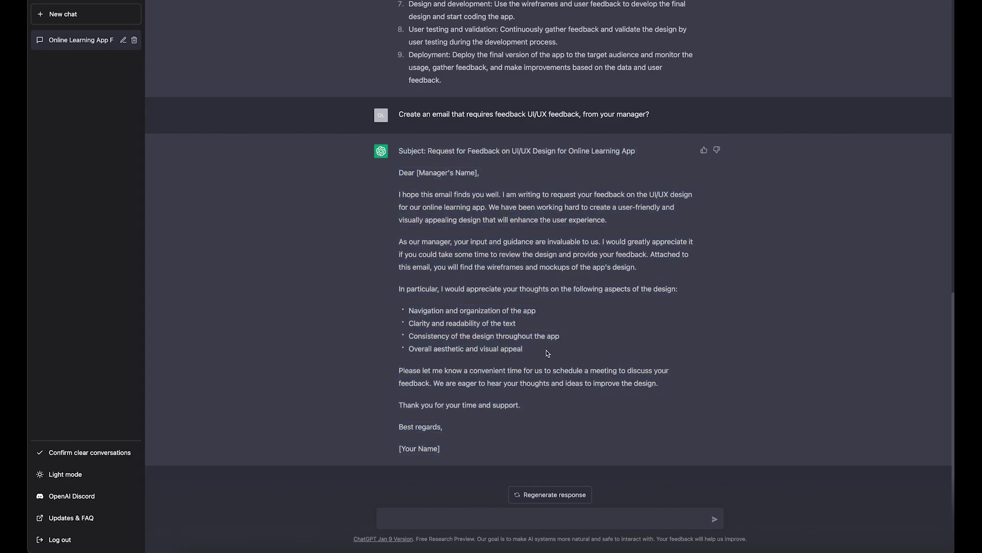
{"action": "left_click_drag", "start_coordinate": [564, 347], "coordinate": [400, 311]}
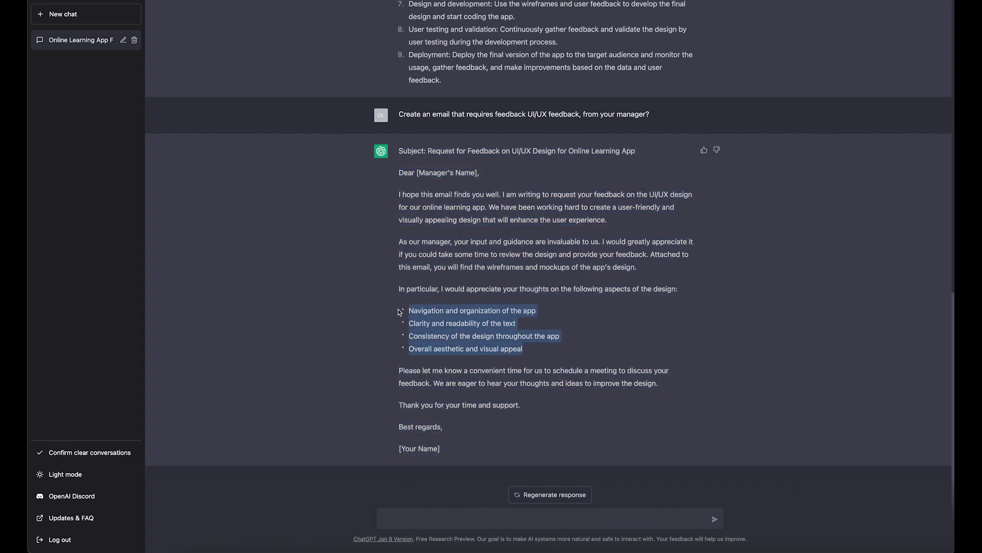
{"action": "left_click", "coordinate": [444, 307]}
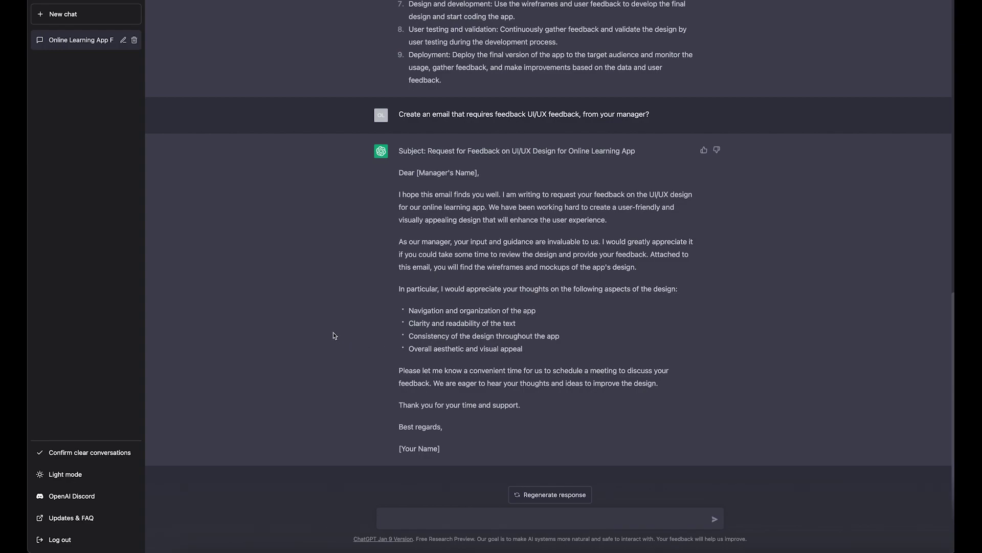
{"action": "scroll", "coordinate": [358, 354], "scroll_direction": "up", "scroll_amount": 3}
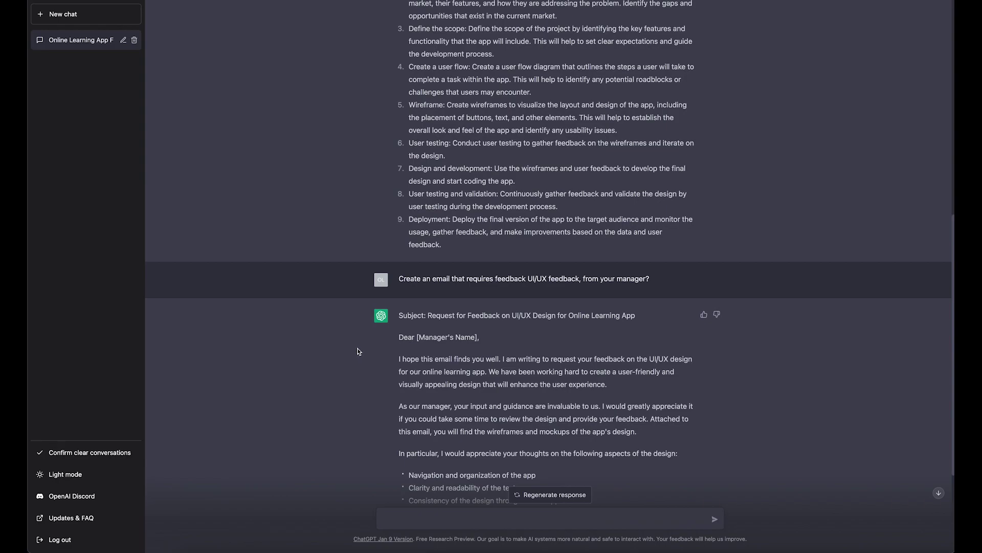
{"action": "scroll", "coordinate": [353, 348], "scroll_direction": "up", "scroll_amount": 6}
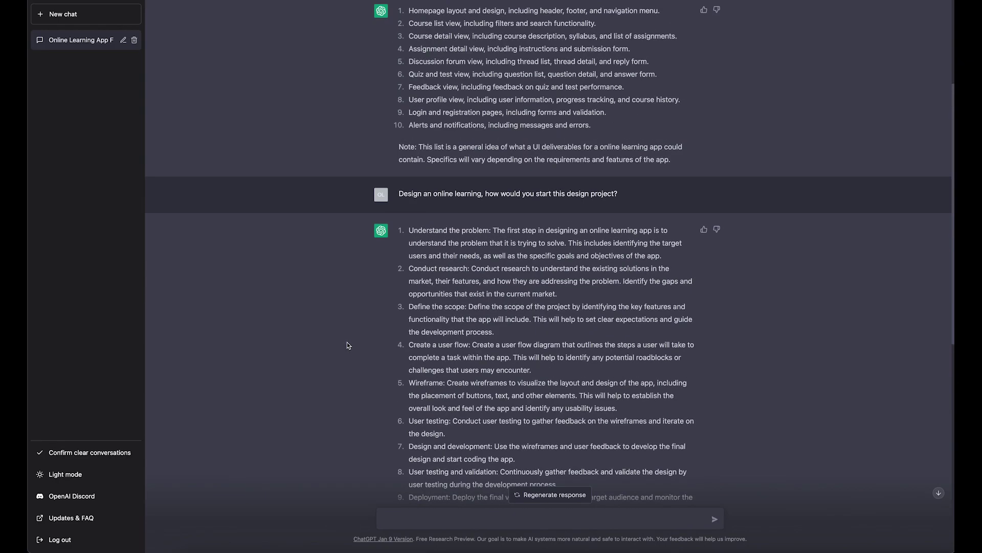
{"action": "scroll", "coordinate": [347, 345], "scroll_direction": "up", "scroll_amount": 1}
{"action": "scroll", "coordinate": [347, 345], "scroll_direction": "up", "scroll_amount": 1}
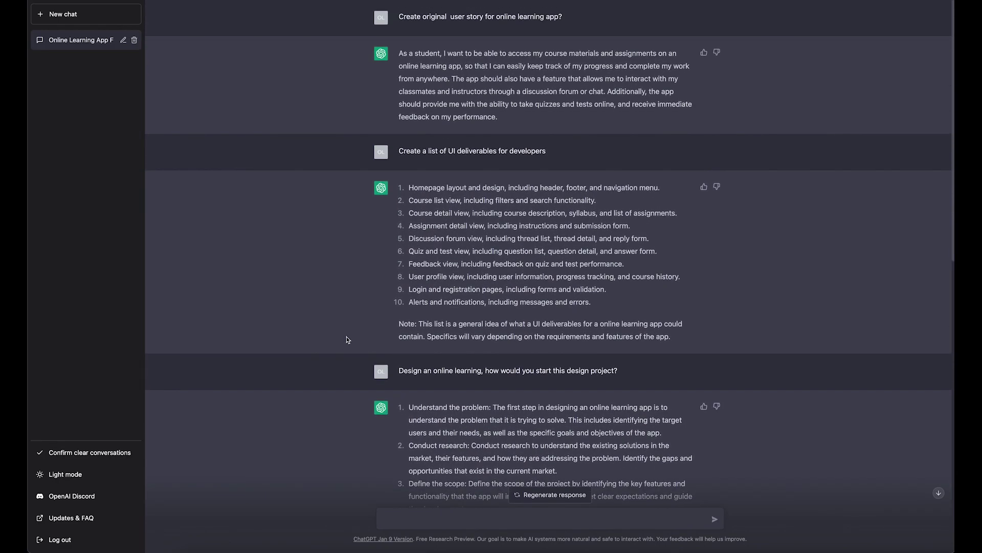
{"action": "scroll", "coordinate": [345, 339], "scroll_direction": "down", "scroll_amount": 10}
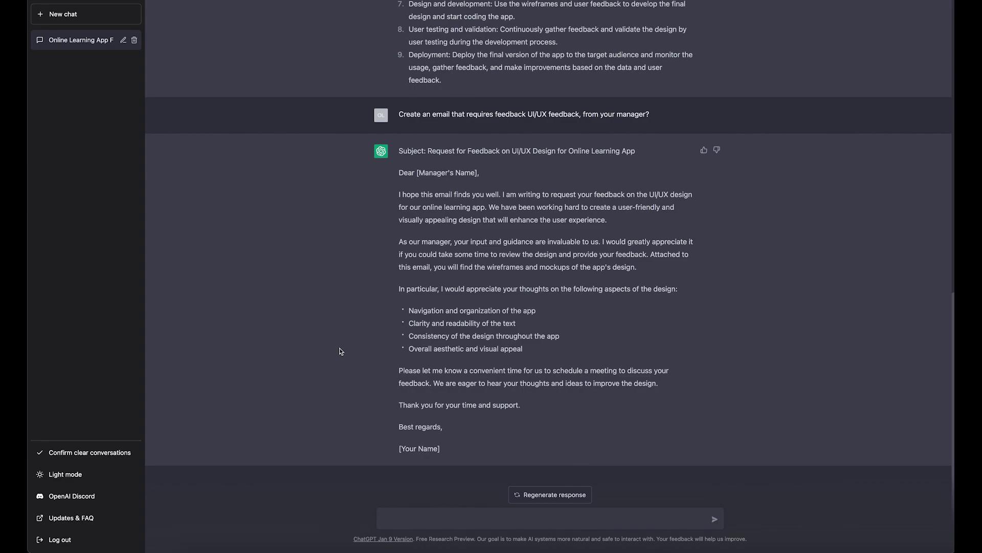
{"action": "scroll", "coordinate": [673, 349], "scroll_direction": "up", "scroll_amount": 1}
{"action": "scroll", "coordinate": [534, 273], "scroll_direction": "up", "scroll_amount": 20}
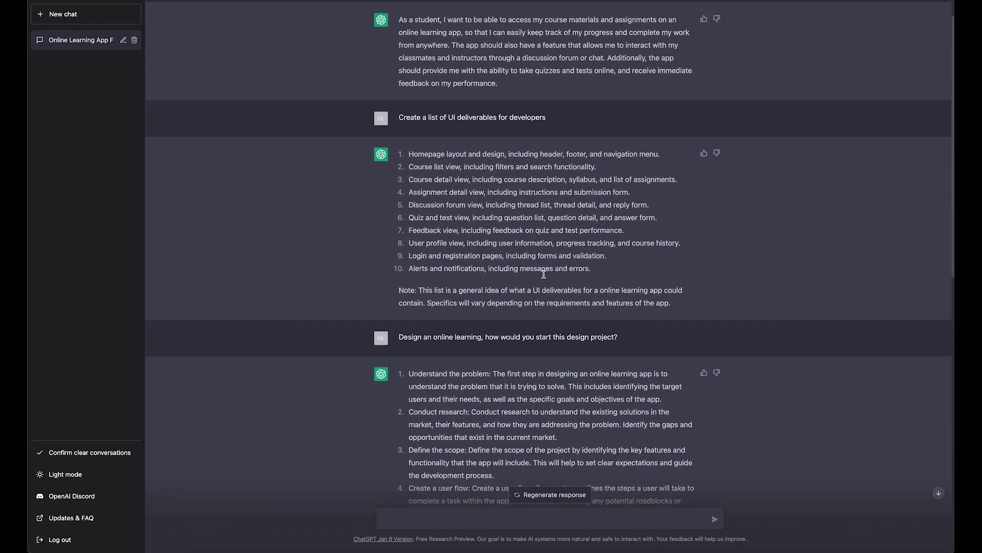
{"action": "scroll", "coordinate": [543, 274], "scroll_direction": "up", "scroll_amount": 1}
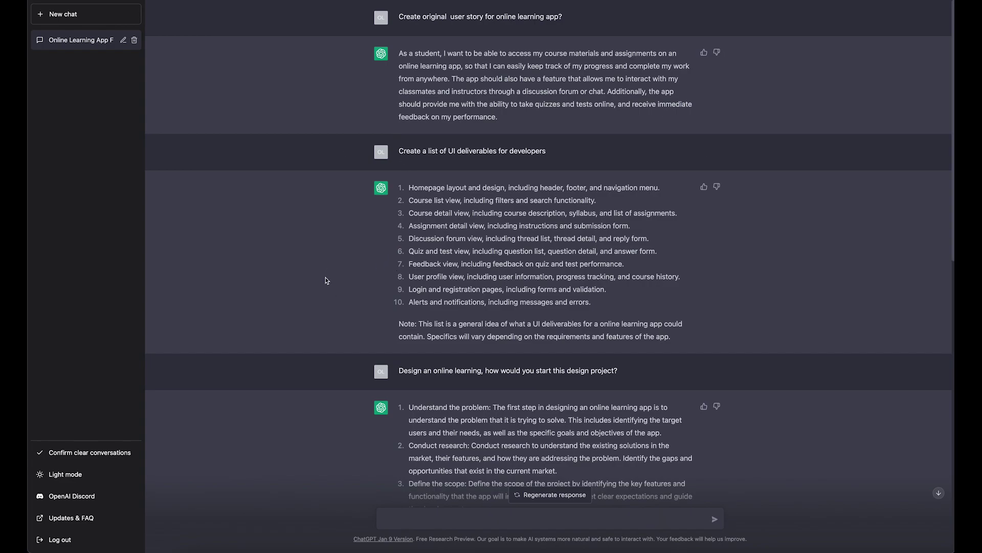
{"action": "scroll", "coordinate": [333, 329], "scroll_direction": "down", "scroll_amount": 8}
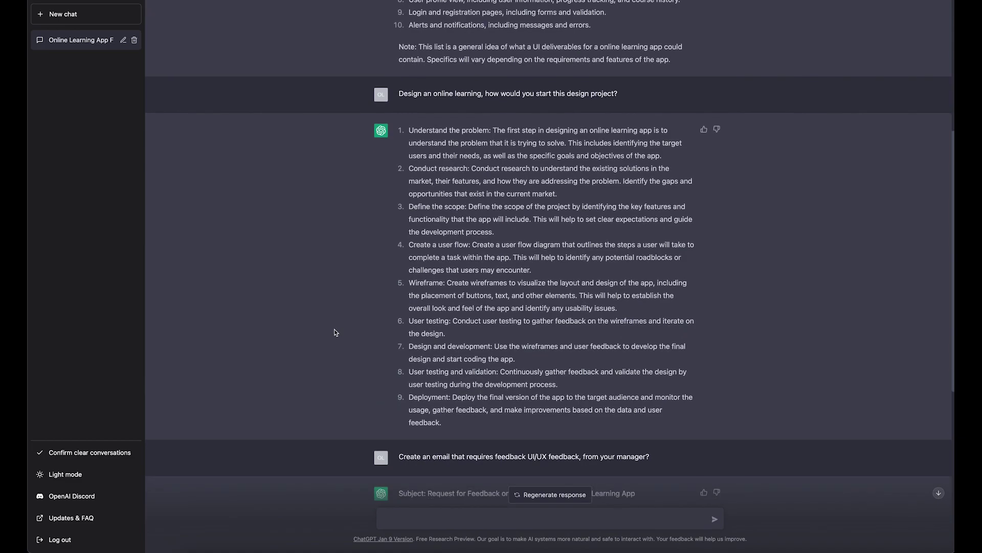
{"action": "scroll", "coordinate": [336, 336], "scroll_direction": "down", "scroll_amount": 4}
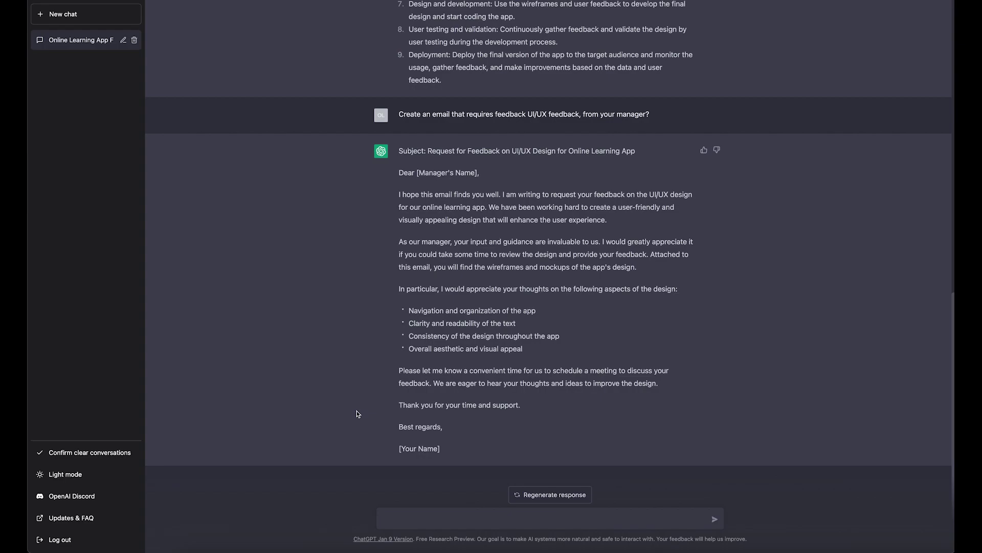
{"action": "scroll", "coordinate": [358, 416], "scroll_direction": "up", "scroll_amount": 1}
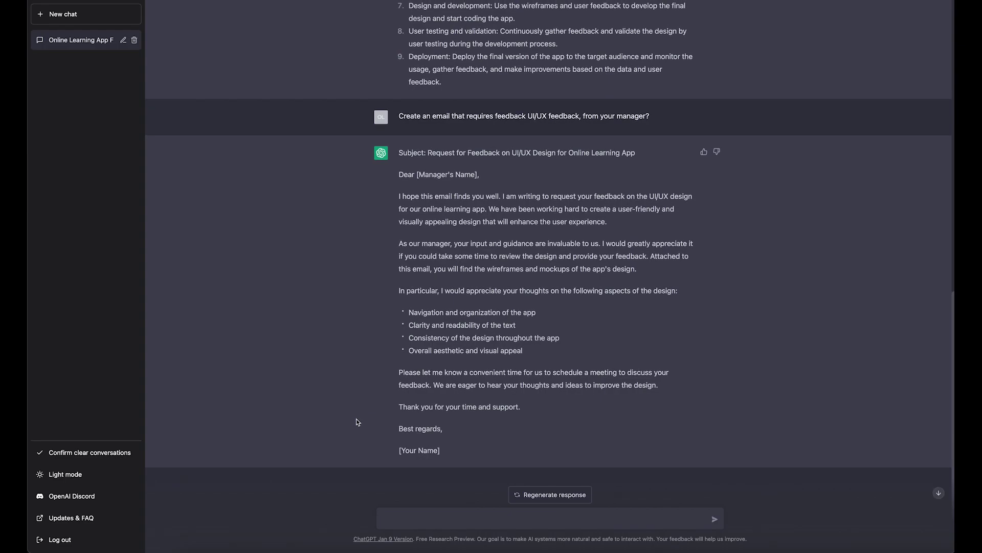
{"action": "scroll", "coordinate": [357, 416], "scroll_direction": "up", "scroll_amount": 10}
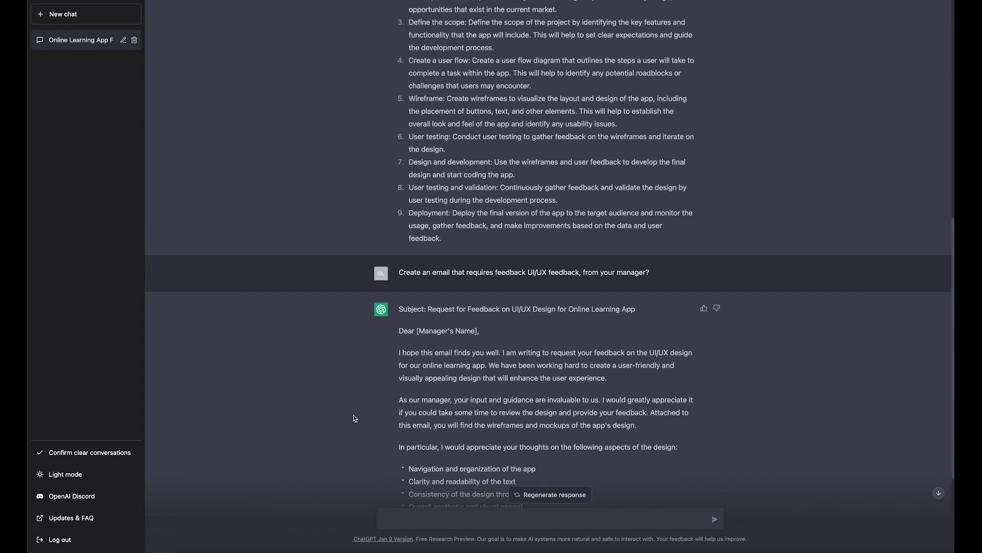
{"action": "scroll", "coordinate": [339, 353], "scroll_direction": "up", "scroll_amount": 10}
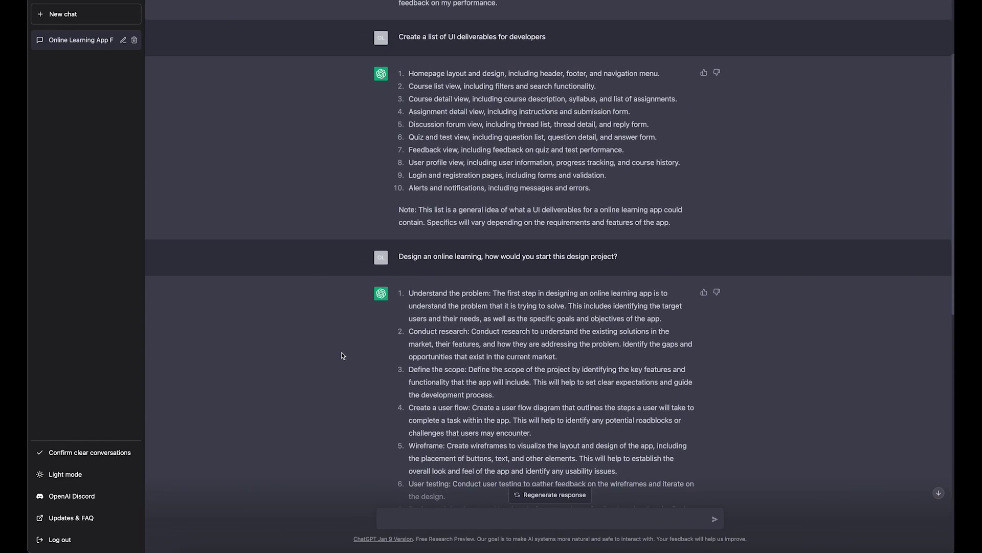
{"action": "scroll", "coordinate": [338, 349], "scroll_direction": "up", "scroll_amount": 2}
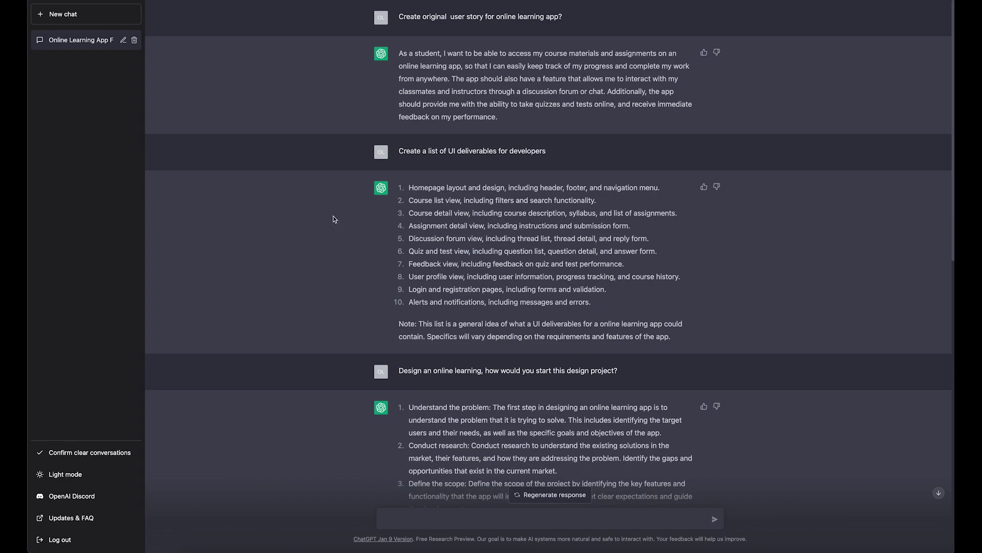
{"action": "scroll", "coordinate": [333, 225], "scroll_direction": "down", "scroll_amount": 13}
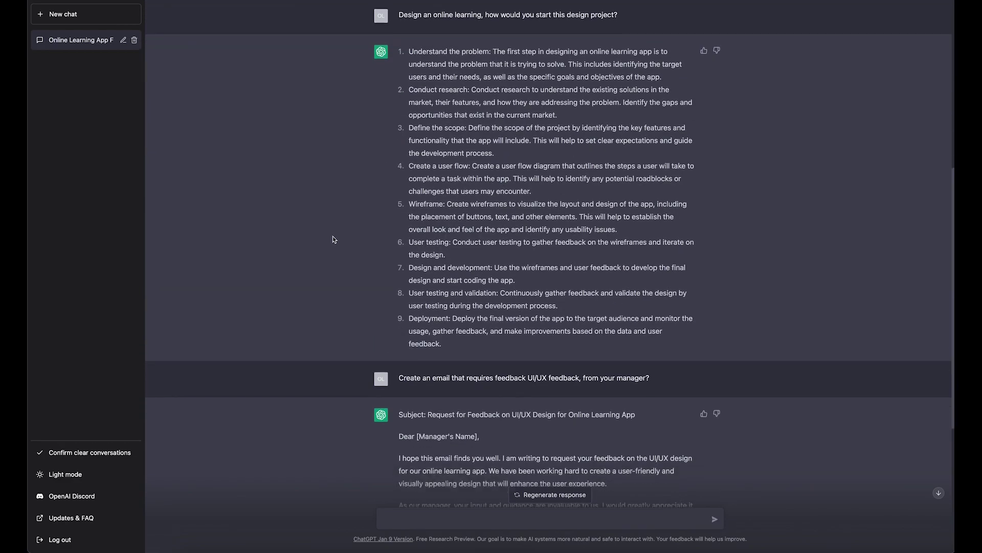
{"action": "scroll", "coordinate": [334, 239], "scroll_direction": "down", "scroll_amount": 10}
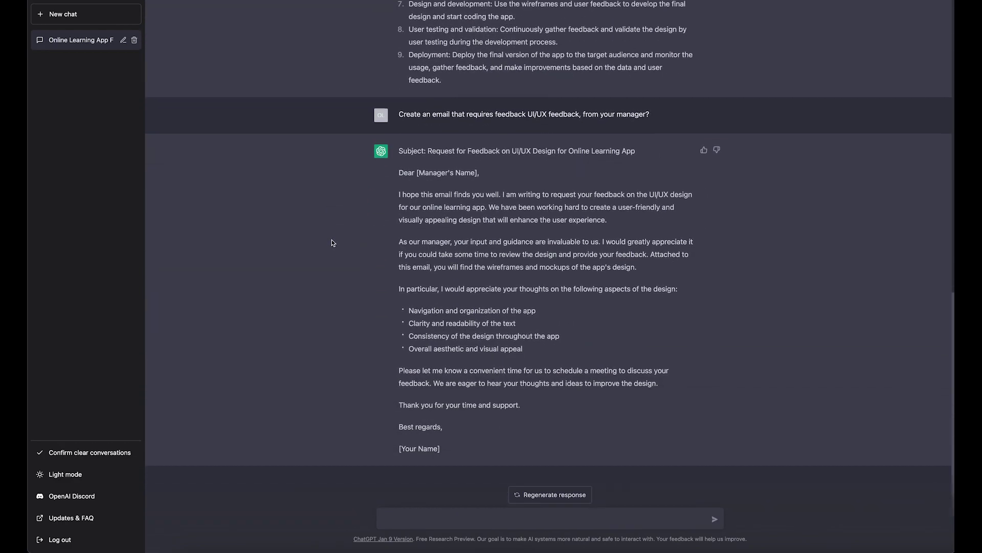
{"action": "scroll", "coordinate": [329, 246], "scroll_direction": "up", "scroll_amount": 20}
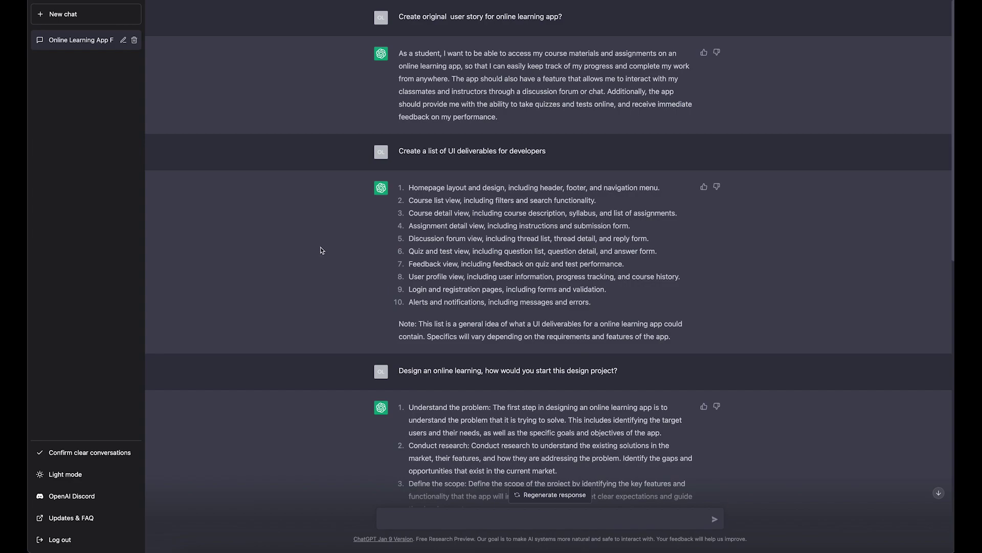
{"action": "scroll", "coordinate": [321, 248], "scroll_direction": "down", "scroll_amount": 8}
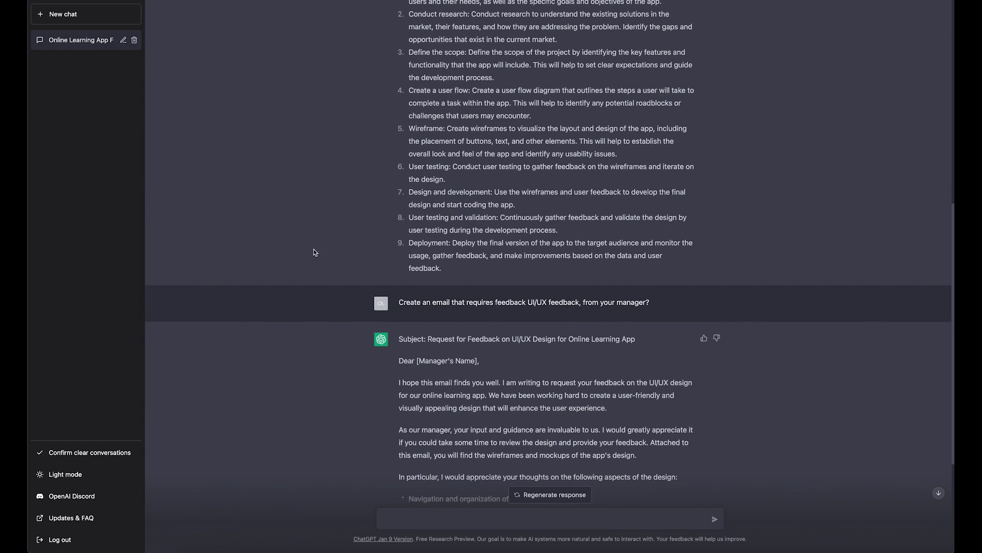
{"action": "scroll", "coordinate": [312, 252], "scroll_direction": "down", "scroll_amount": 1}
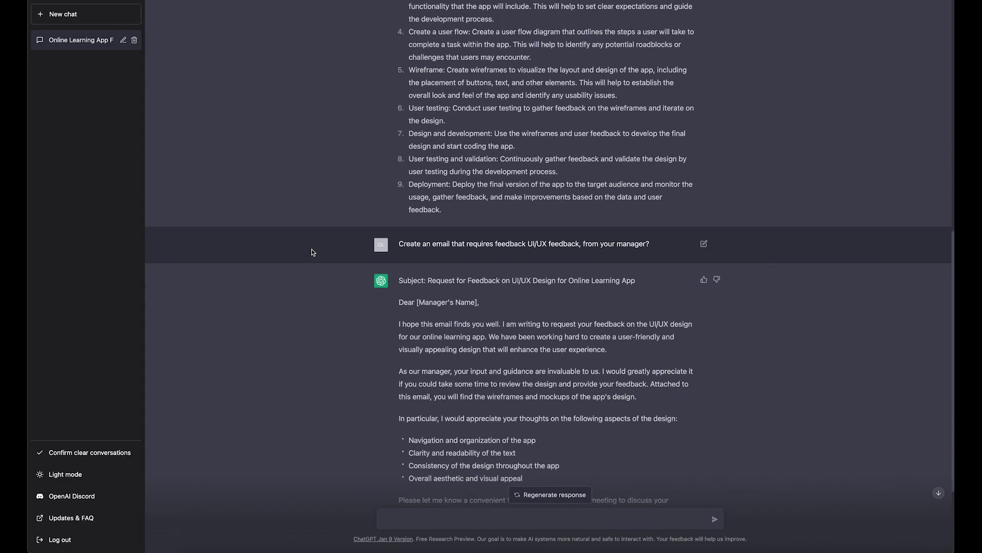
{"action": "scroll", "coordinate": [312, 253], "scroll_direction": "down", "scroll_amount": 1}
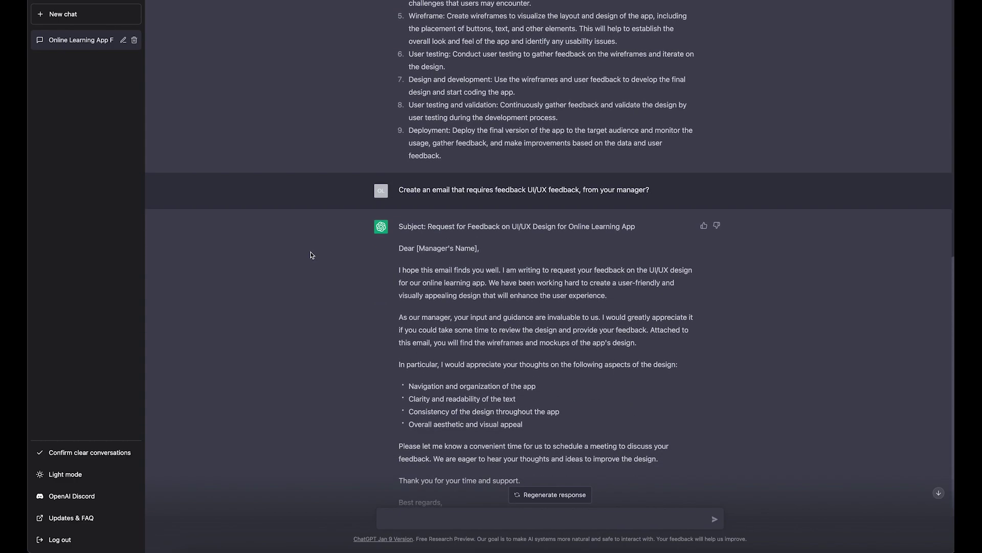
{"action": "scroll", "coordinate": [311, 253], "scroll_direction": "down", "scroll_amount": 1}
{"action": "scroll", "coordinate": [310, 257], "scroll_direction": "down", "scroll_amount": 1}
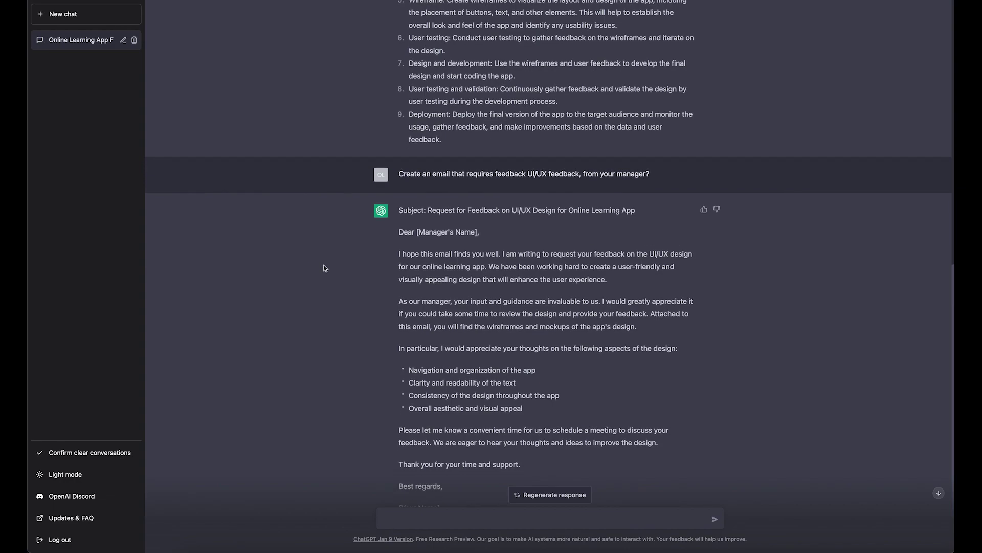